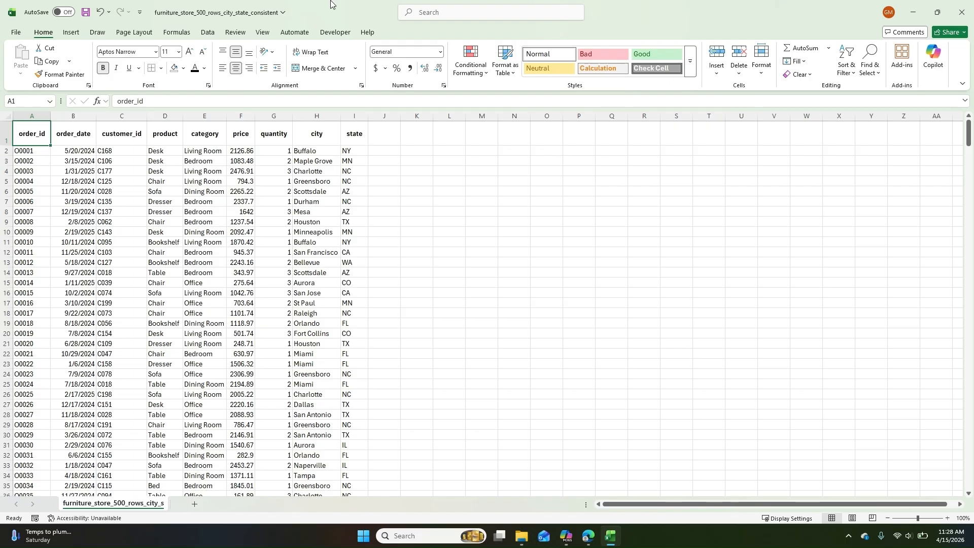
Convert the order data into a table with headers, and undo the table creation.
click(329, 32)
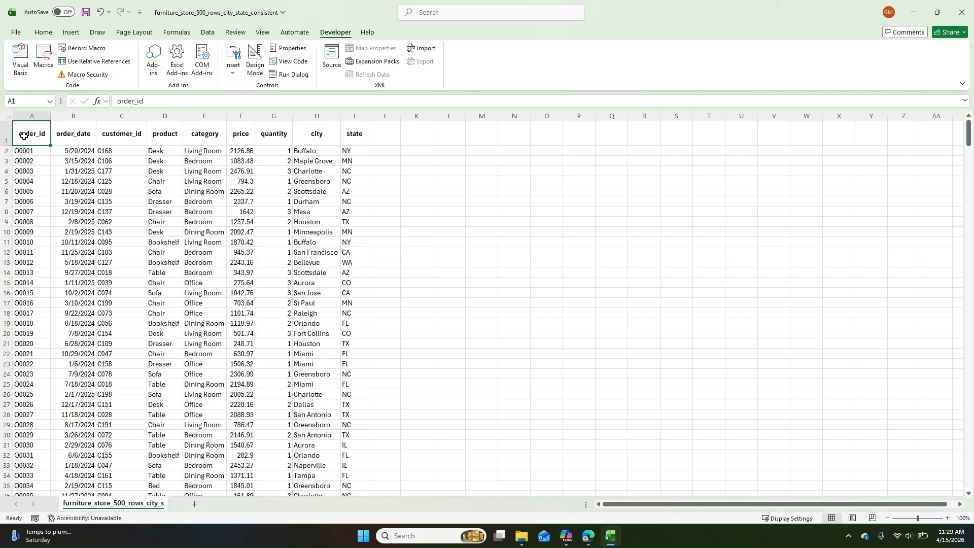
click(72, 33)
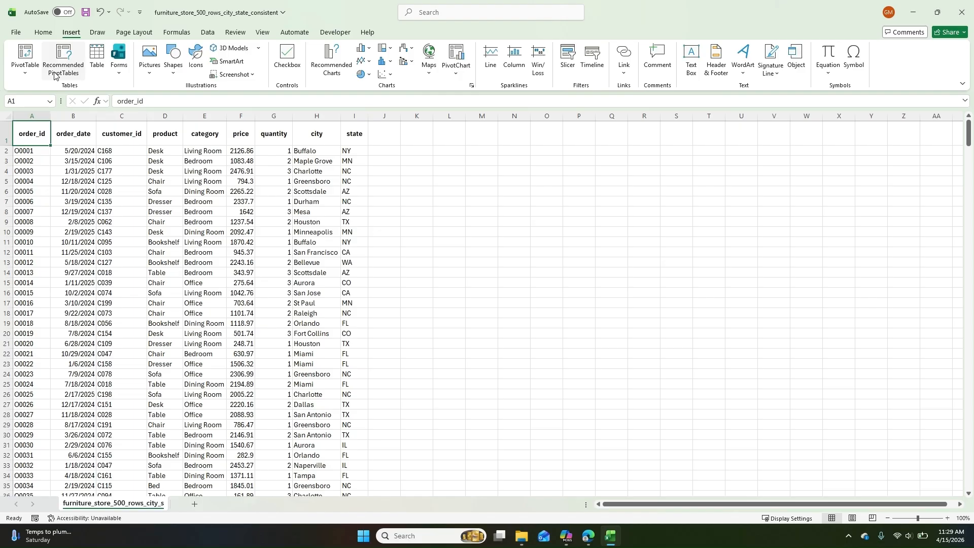
click(97, 58)
click(491, 295)
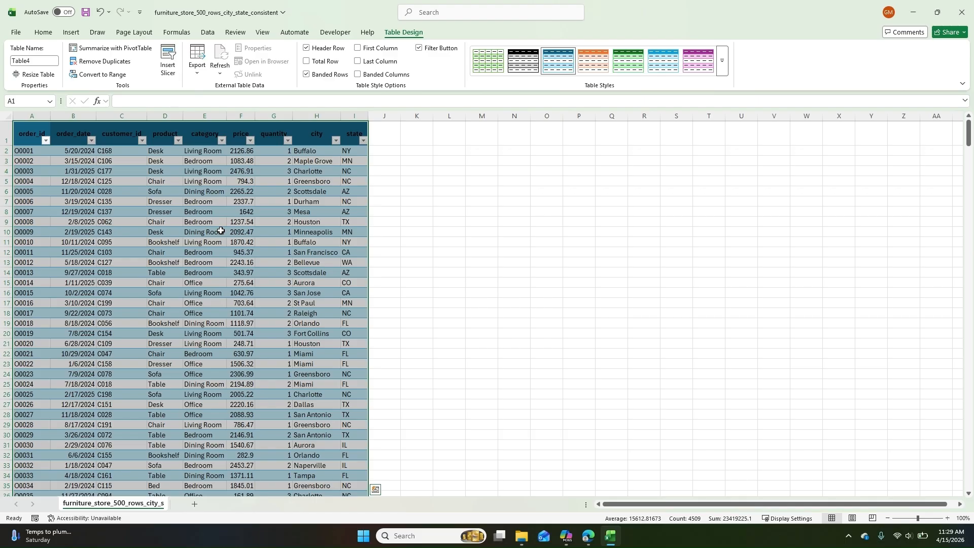
click(101, 12)
Remove the bold formatting from the header row A1:I1.
drag(36, 133, 347, 130)
click(103, 67)
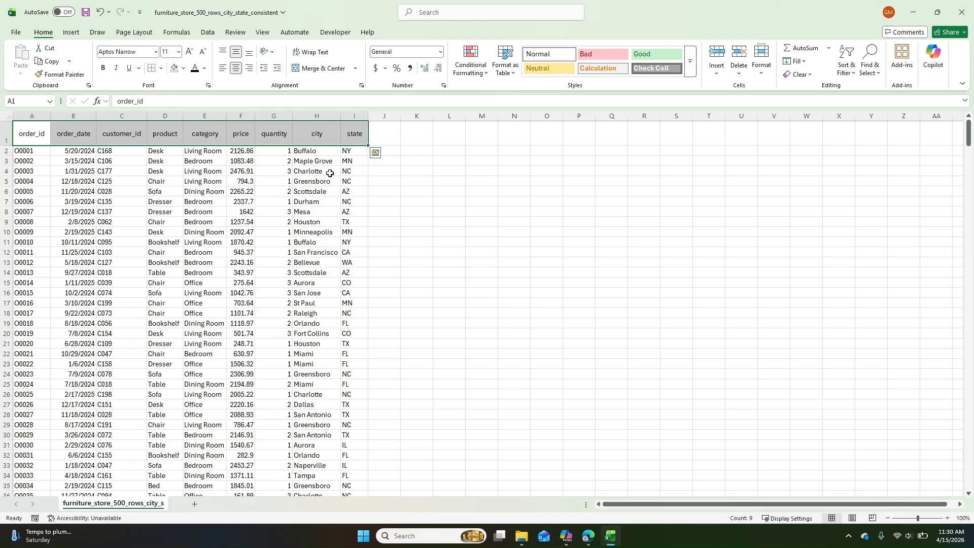
click(405, 191)
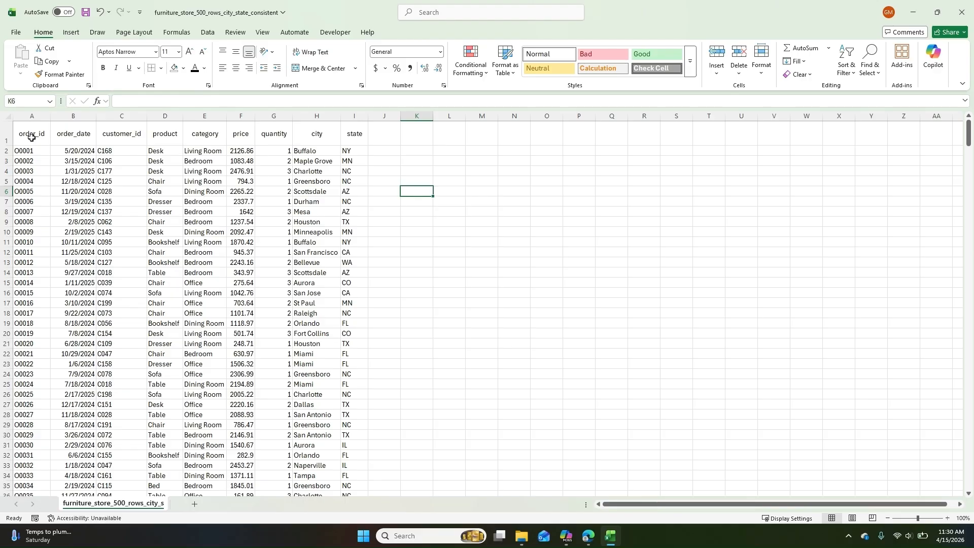
drag(31, 137, 348, 134)
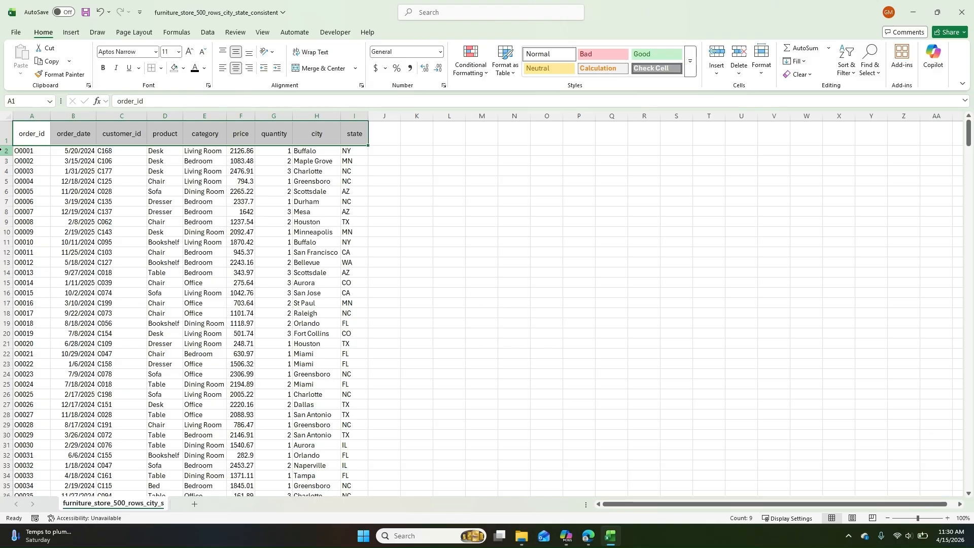
click(406, 159)
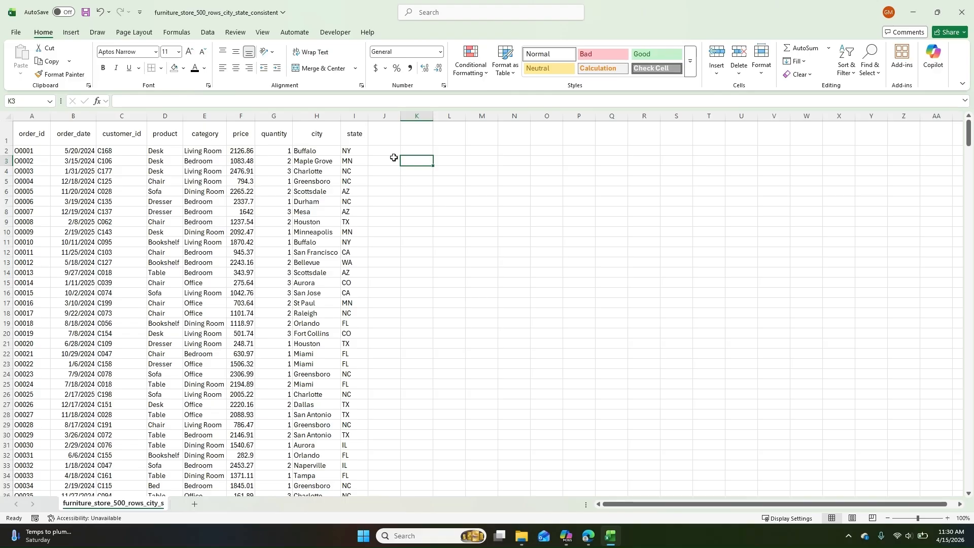
Start recording a macro named Format, stored in this workbook.
click(333, 32)
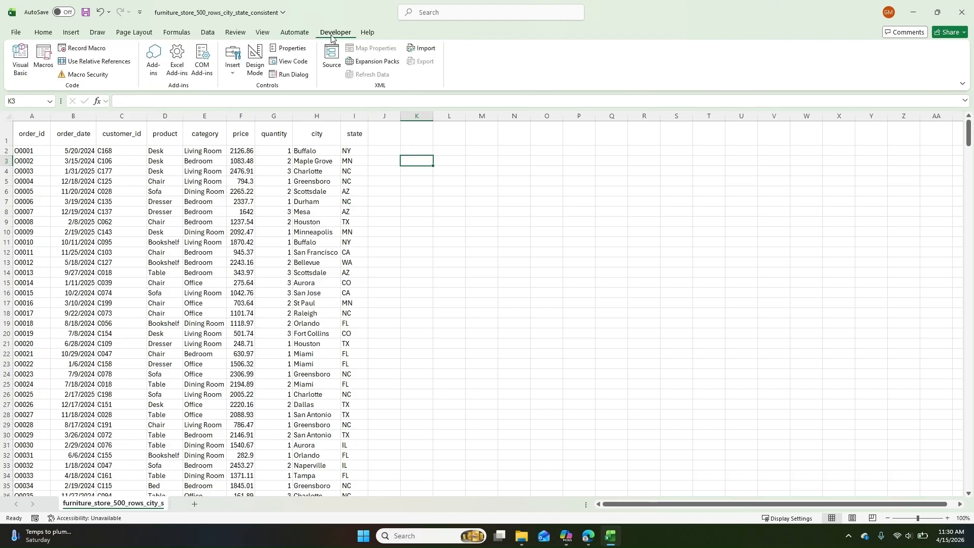
click(78, 49)
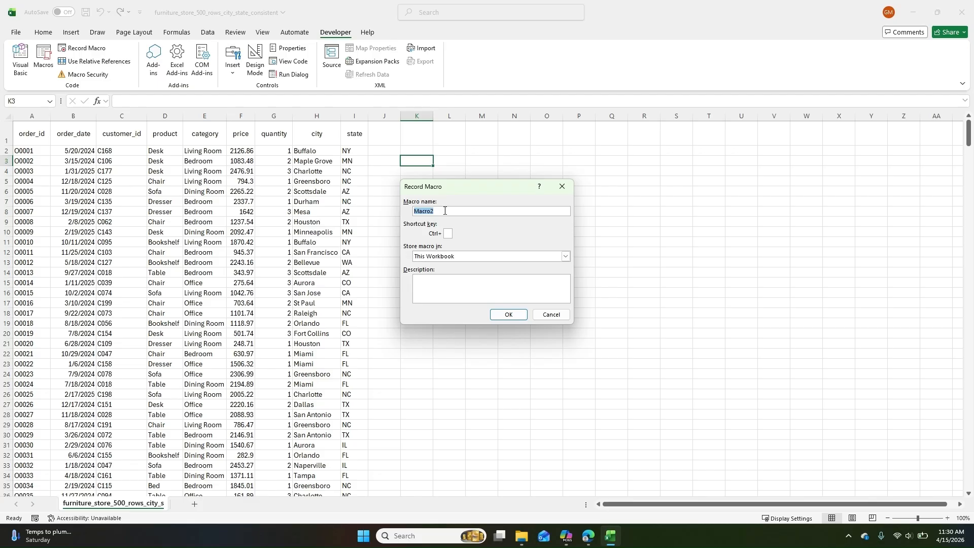
text(Format)
click(508, 314)
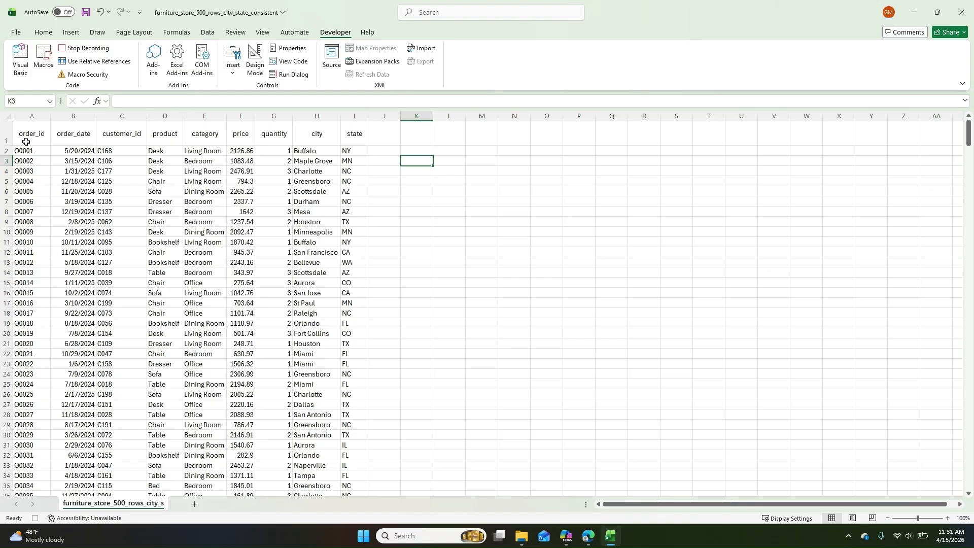
Make the header row A1:I1 bold while the macro is recording.
drag(26, 142, 348, 125)
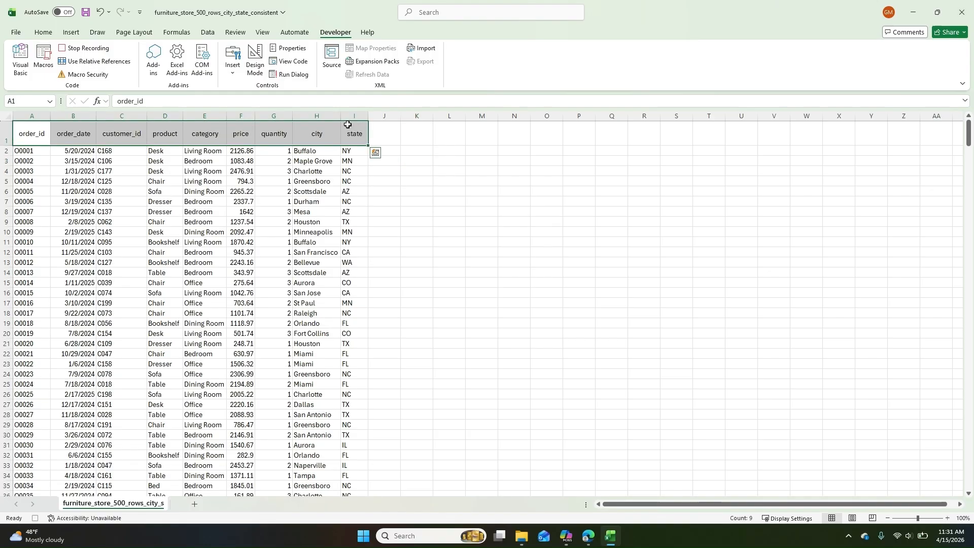
click(44, 34)
click(104, 70)
Convert the order data $A$1:$I$501 into a table with headers and stop the macro recording.
click(30, 141)
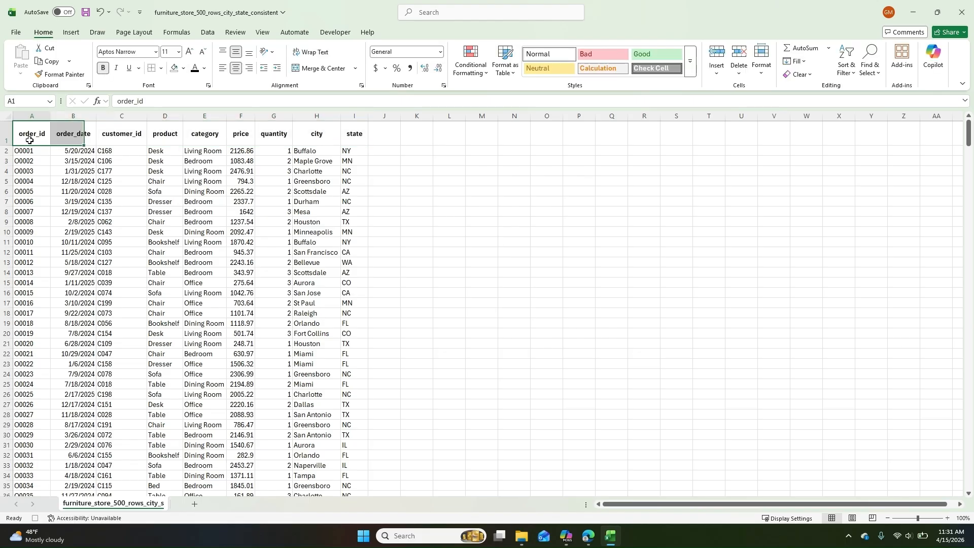
scroll(175, 57, down, 1)
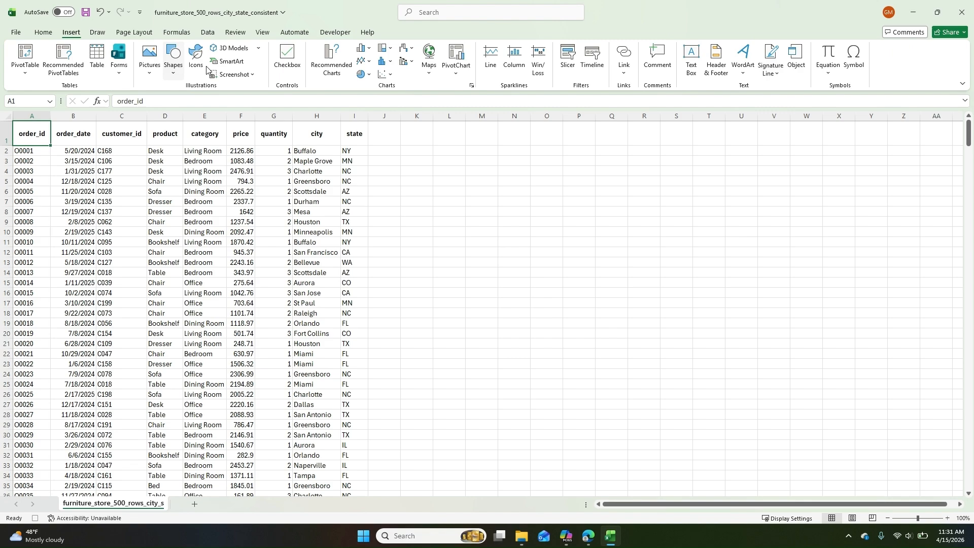
click(97, 56)
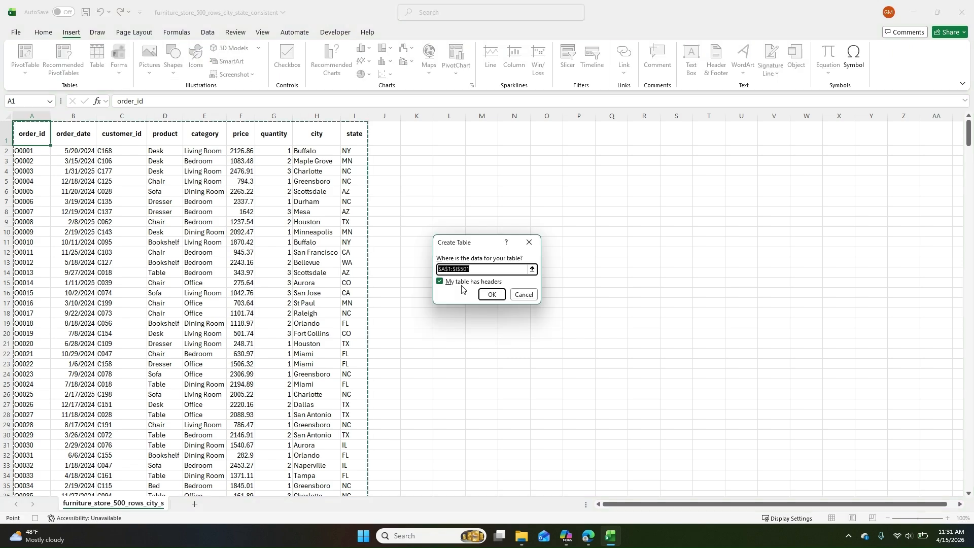
click(492, 296)
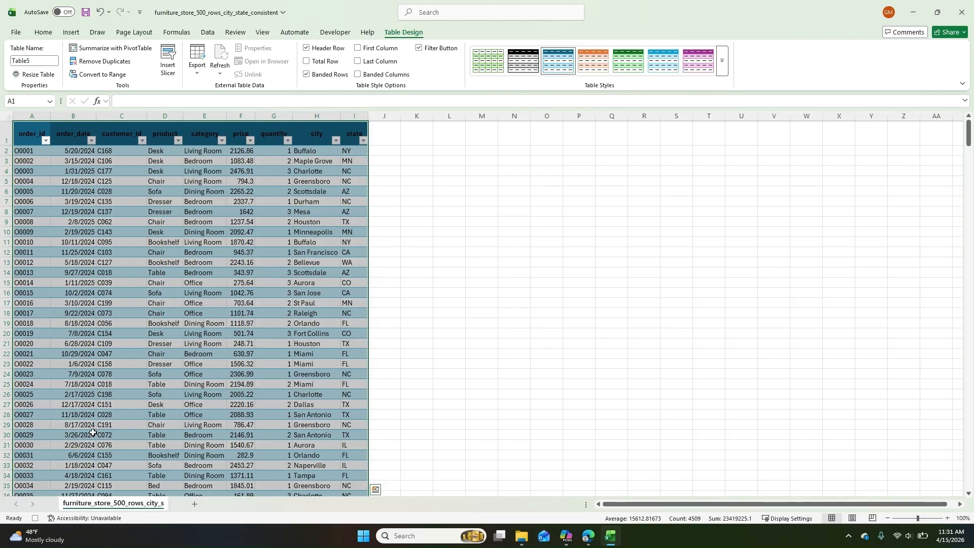
click(35, 518)
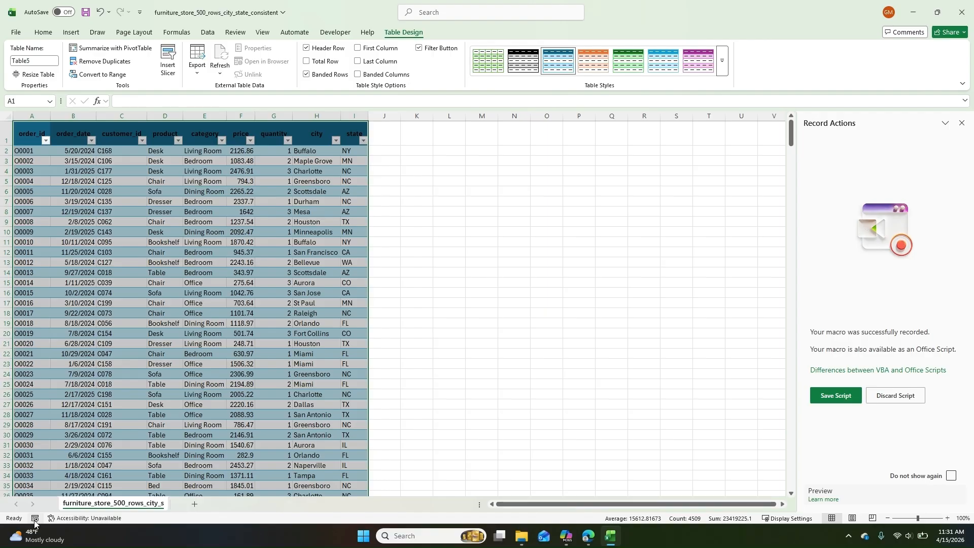
click(438, 284)
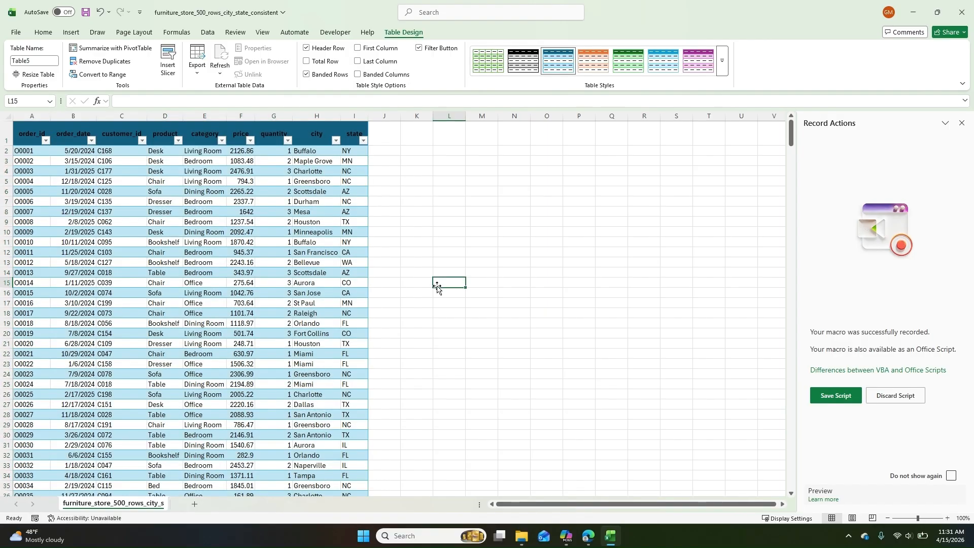
Undo the table creation and the bold formatting of the header row.
click(100, 16)
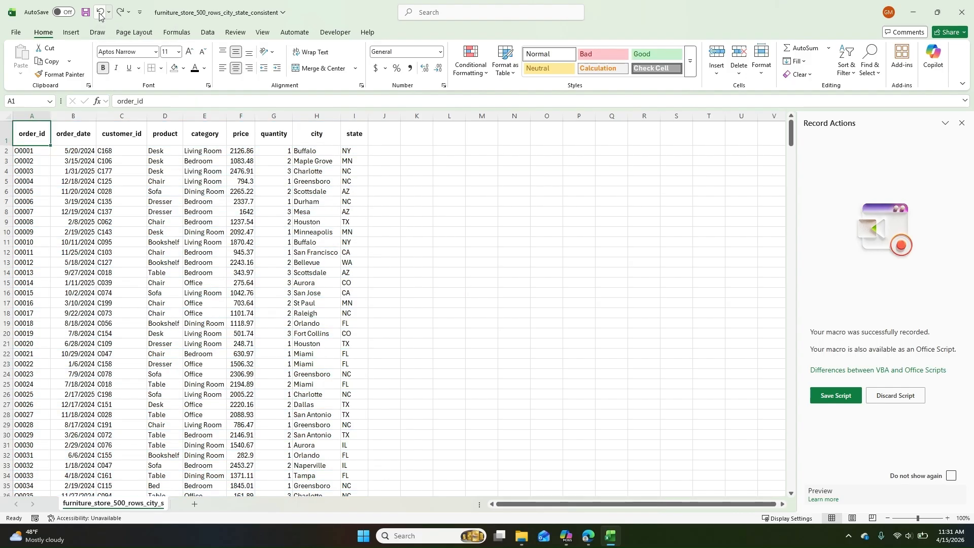
click(100, 16)
click(302, 141)
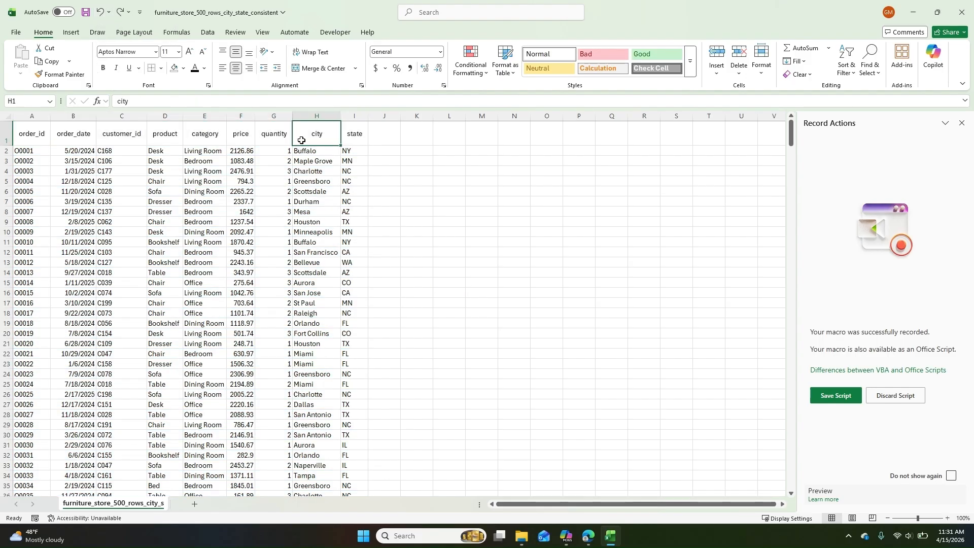
Run the Format macro on the sheet and close the Record Actions pane.
click(335, 33)
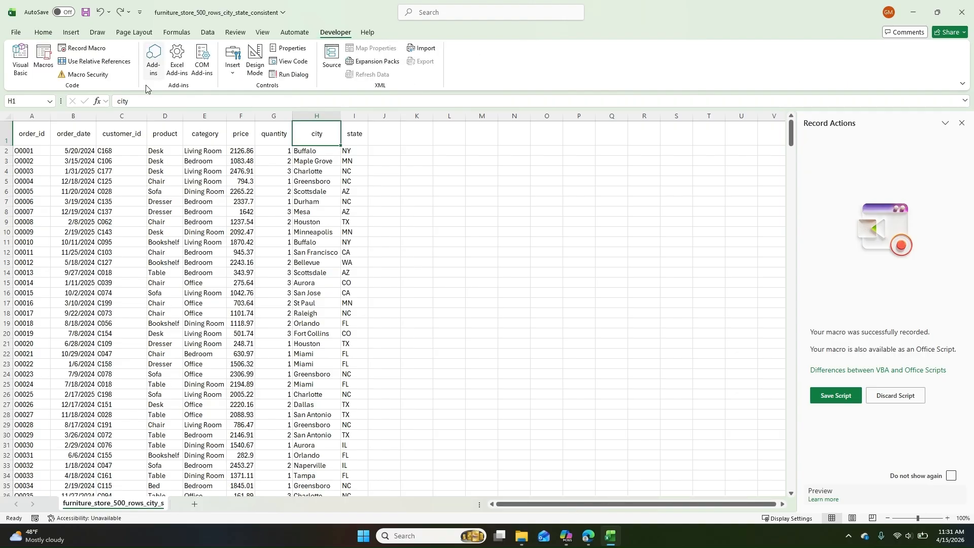
click(42, 56)
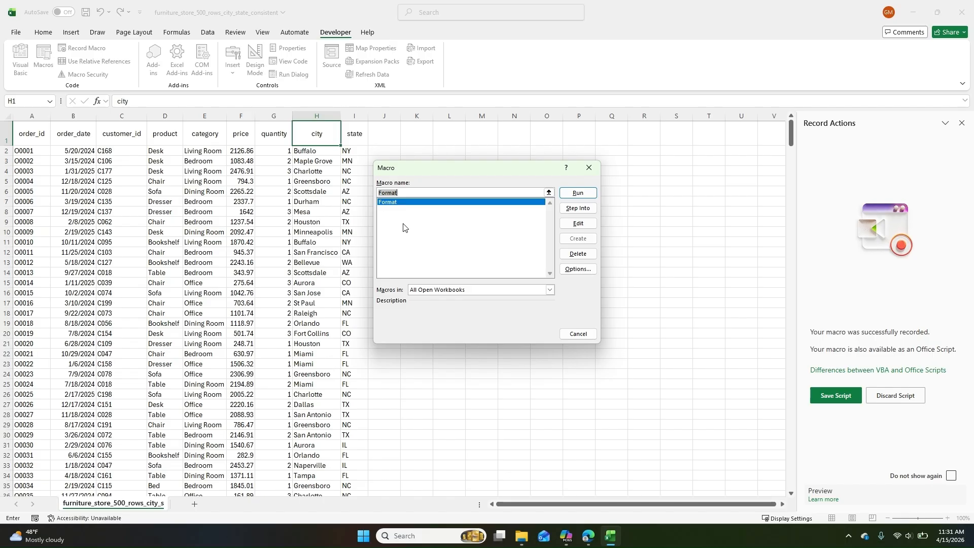
click(518, 204)
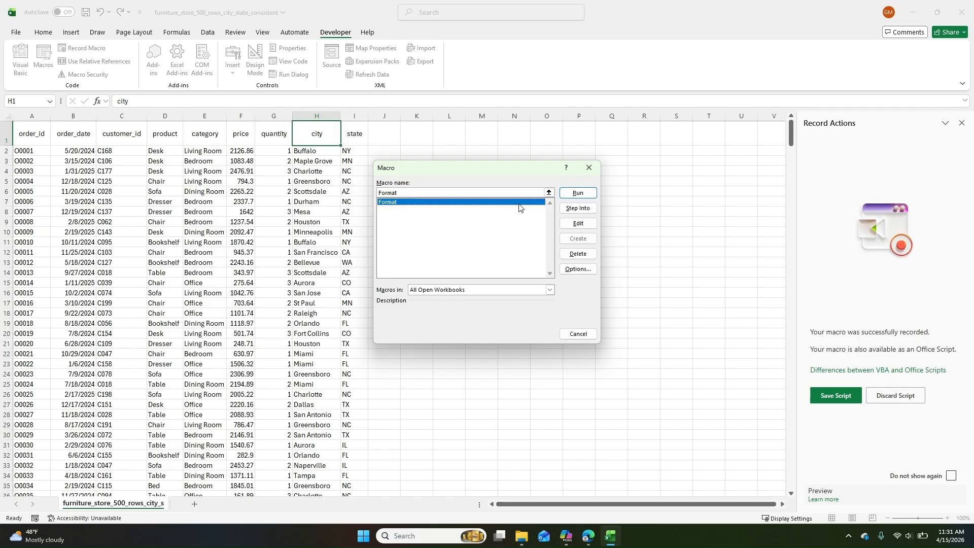
click(578, 193)
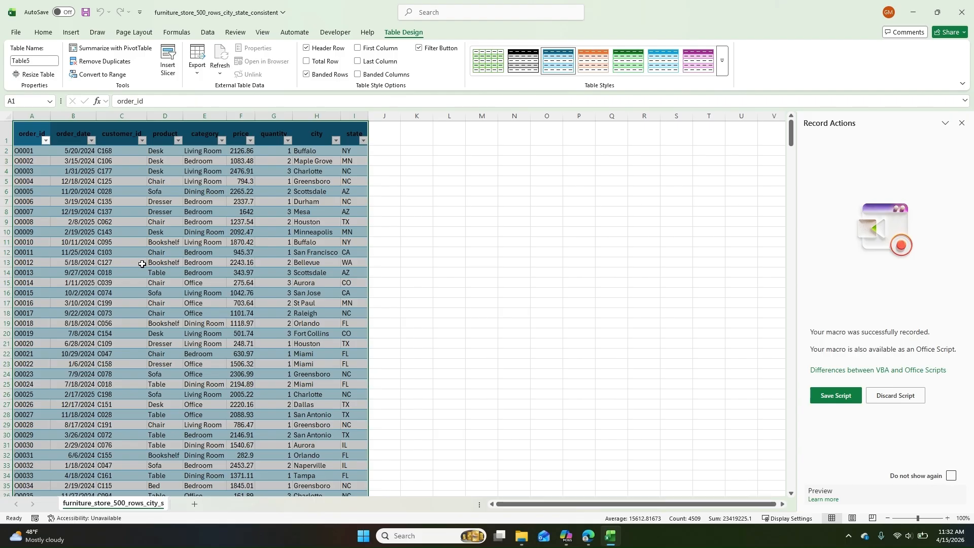
click(961, 123)
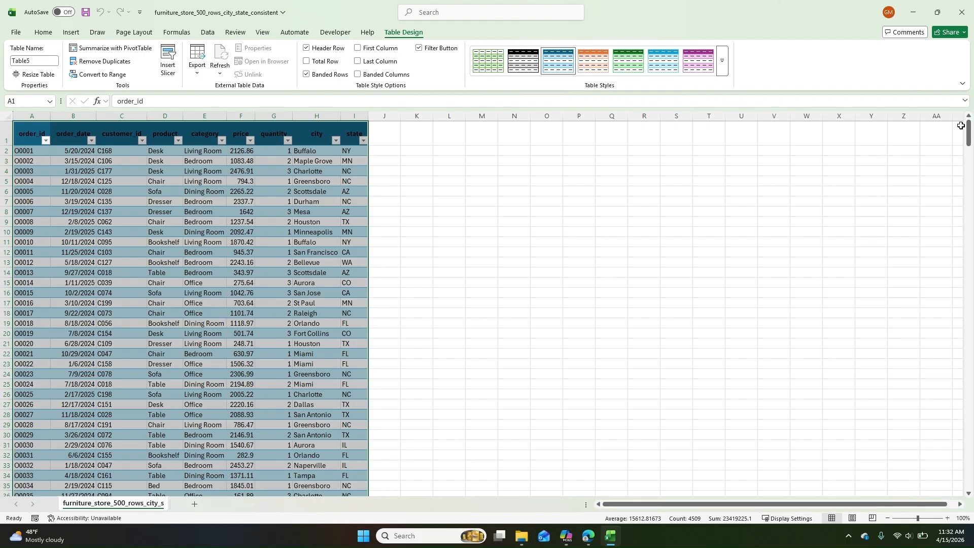
Open the Format macro's VBA code for editing and review its recorded lines beside the sheet.
click(333, 33)
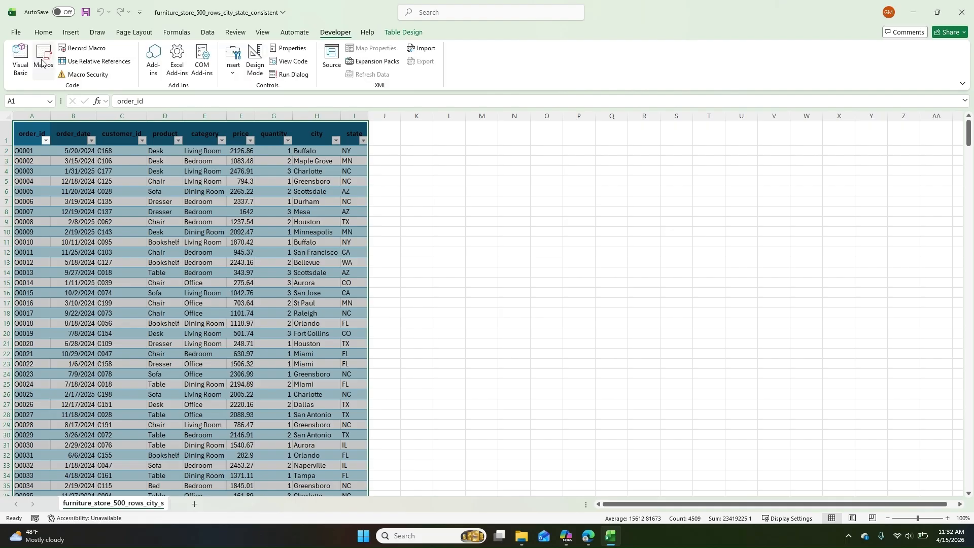
click(42, 62)
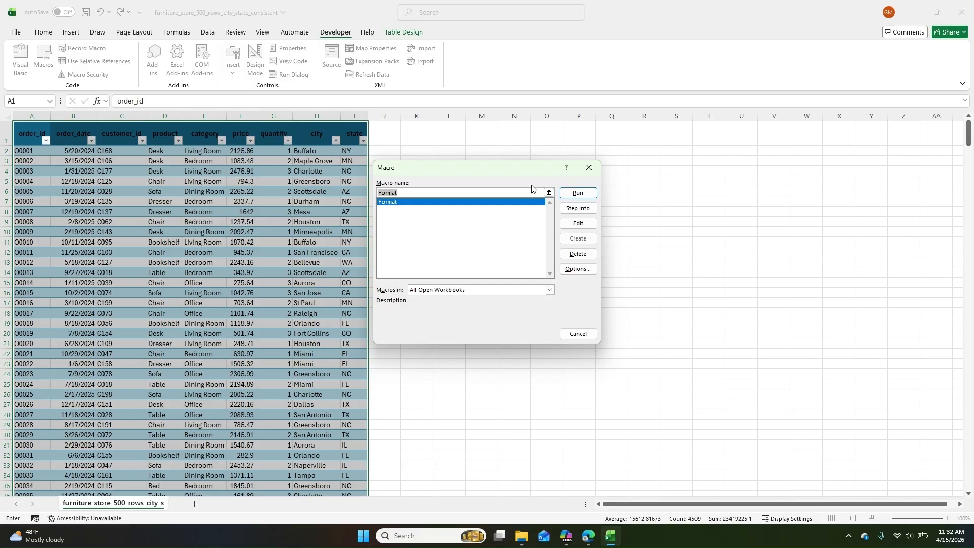
click(576, 224)
drag(330, 10, 389, 220)
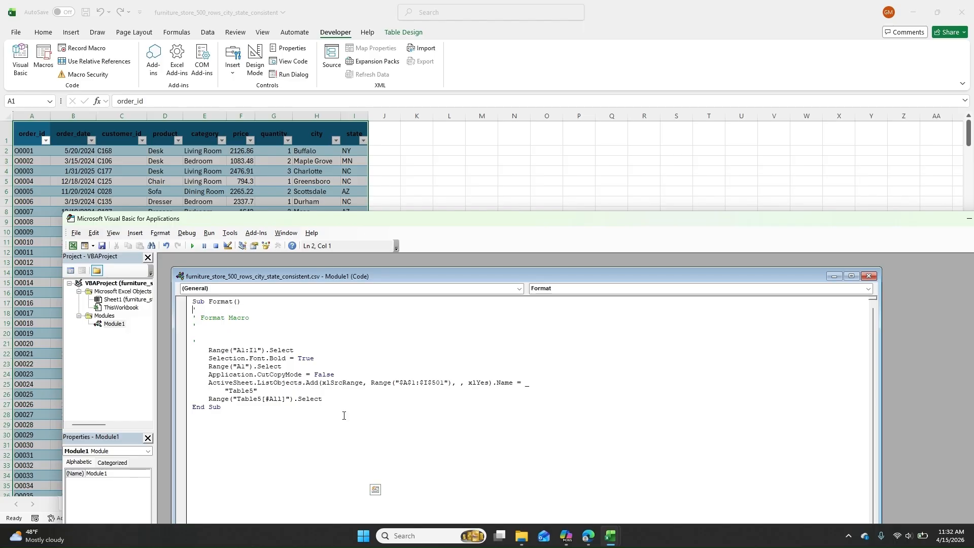
drag(327, 400, 277, 401)
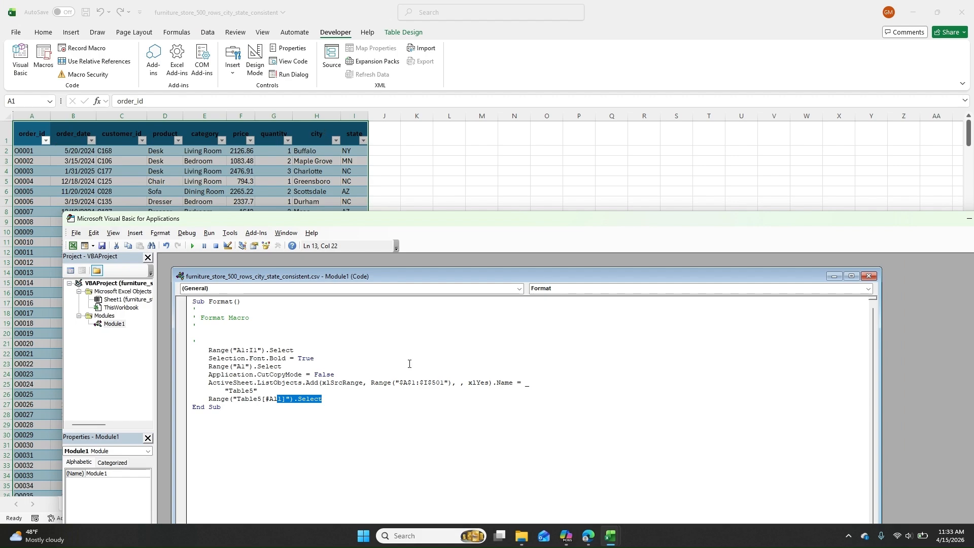
Change the table range in the Format macro's ListObjects.Add line to $A$1:$H$501 and save the code.
click(430, 385)
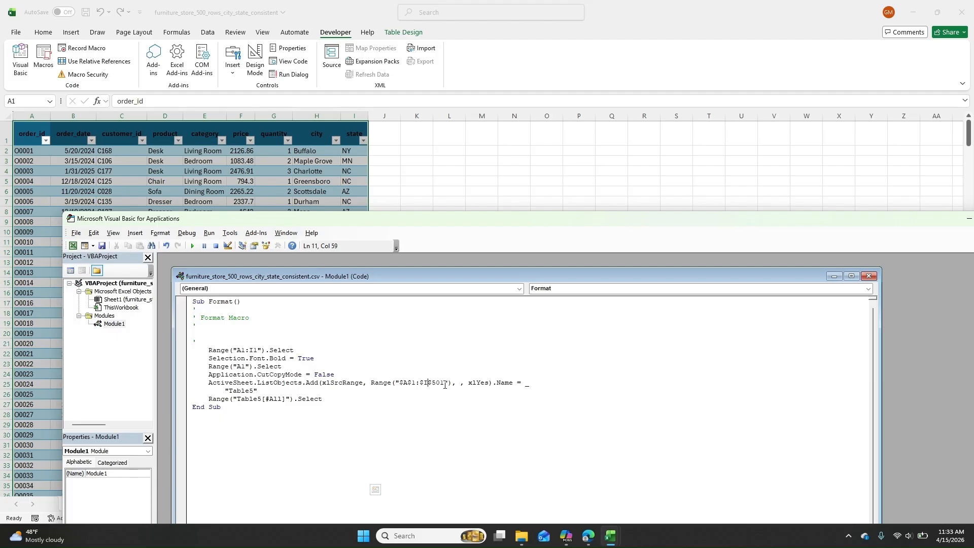
key(BackSpace)
text(H)
click(102, 246)
Return to the worksheet and convert the order table to a normal range.
click(312, 181)
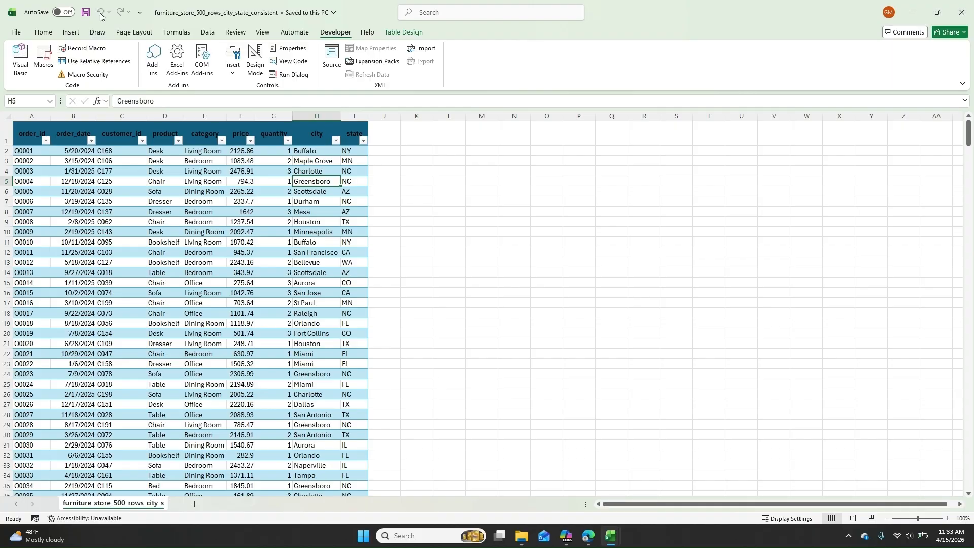
key(ctrl+Home)
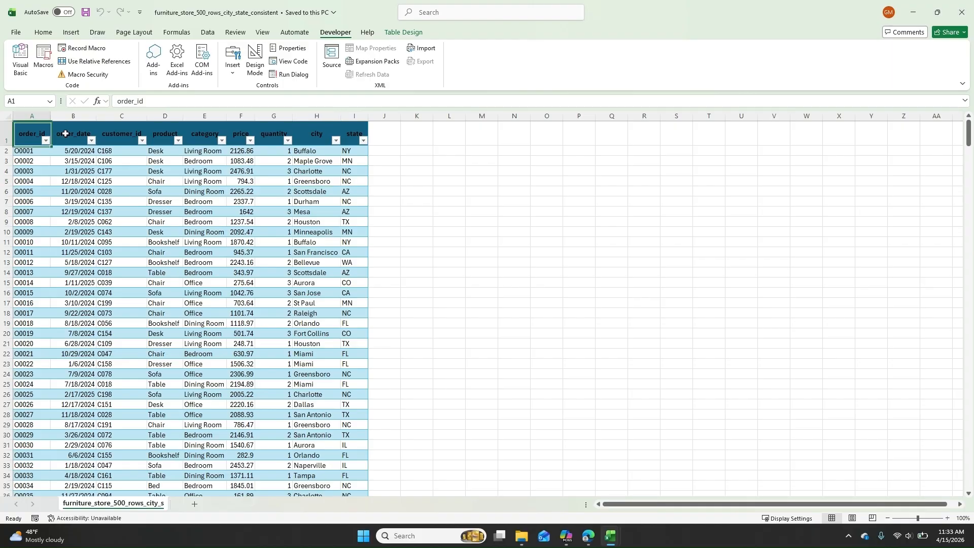
click(403, 32)
click(95, 75)
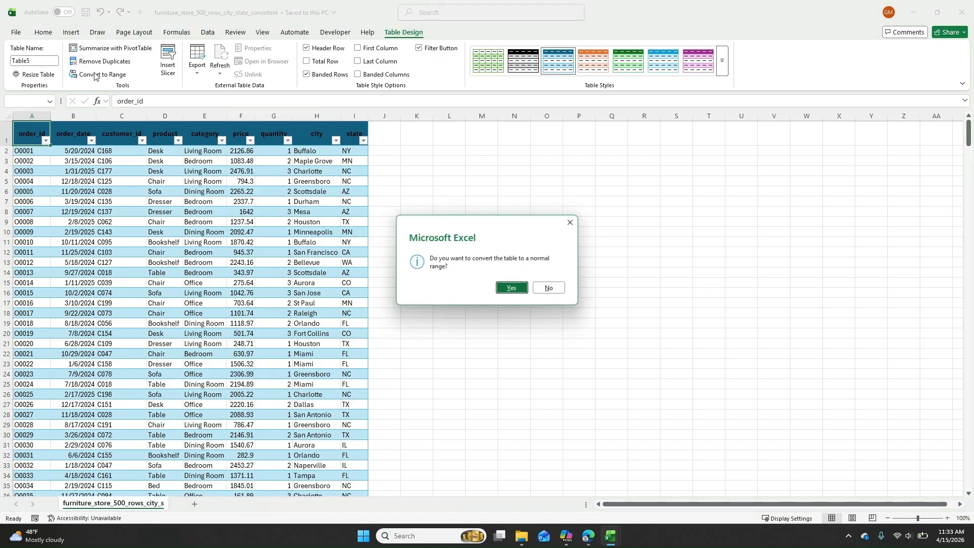
click(511, 288)
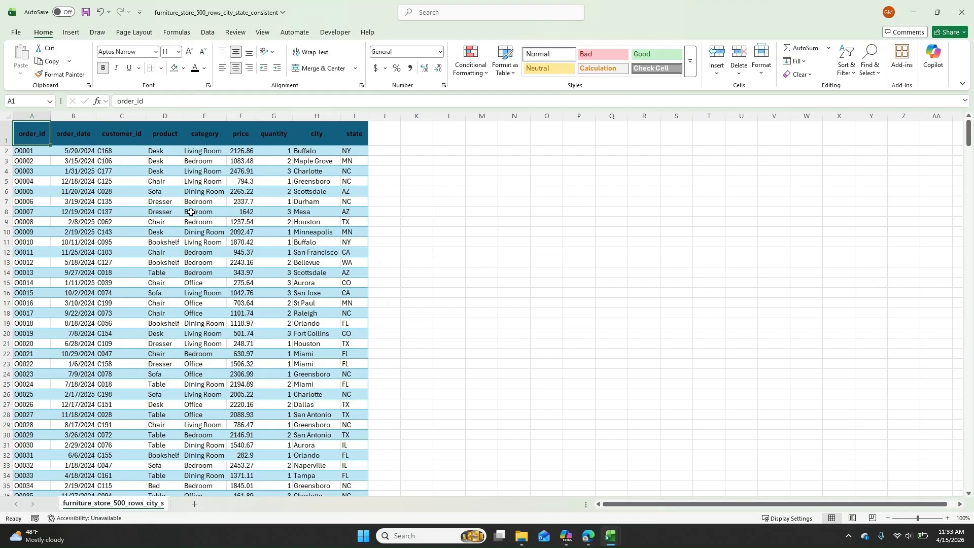
Select the whole order data range A1:I501 and remove its fill color.
key(ctrl+shift+Right)
key(ctrl+shift+Down)
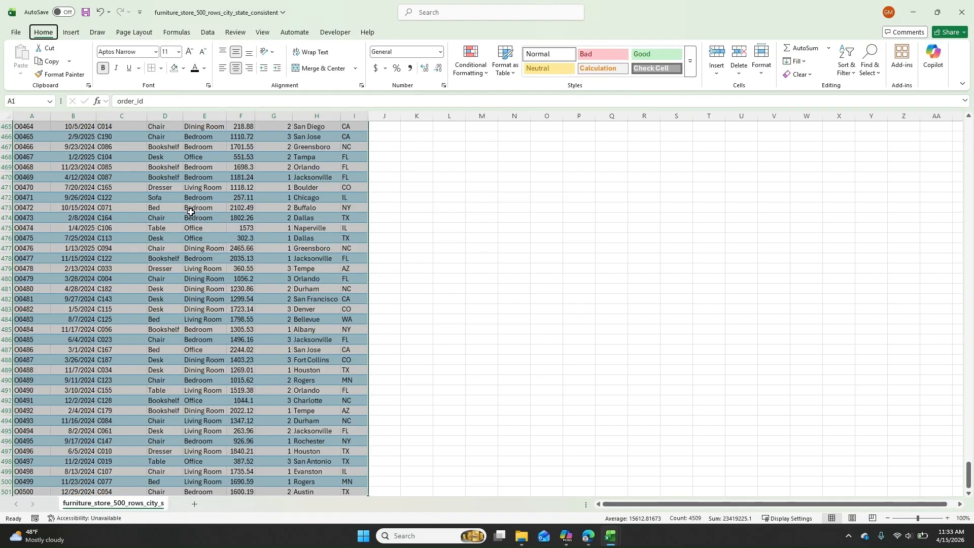
key(ctrl+BackSpace)
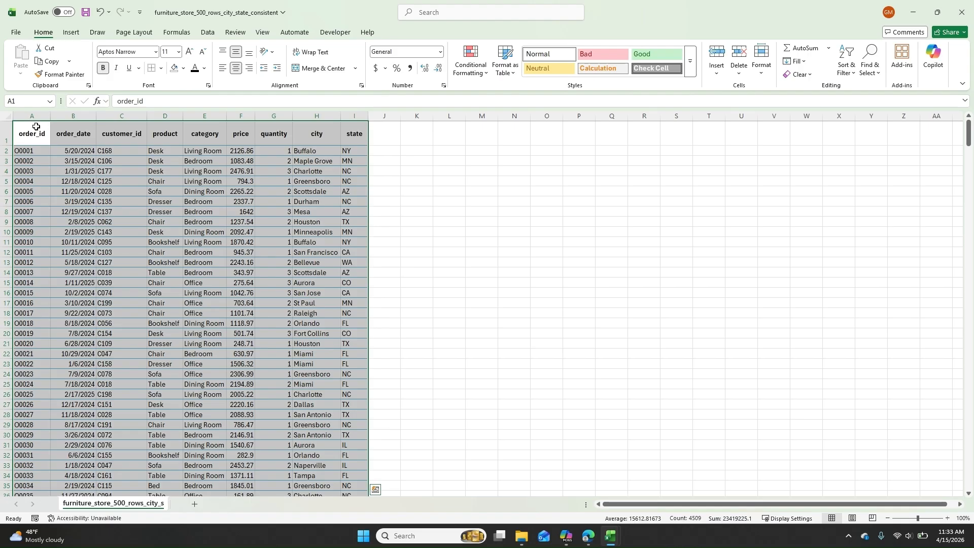
Remove the borders from the order data range and unbold the header cells A1:I1.
key(alt+h)
key(b)
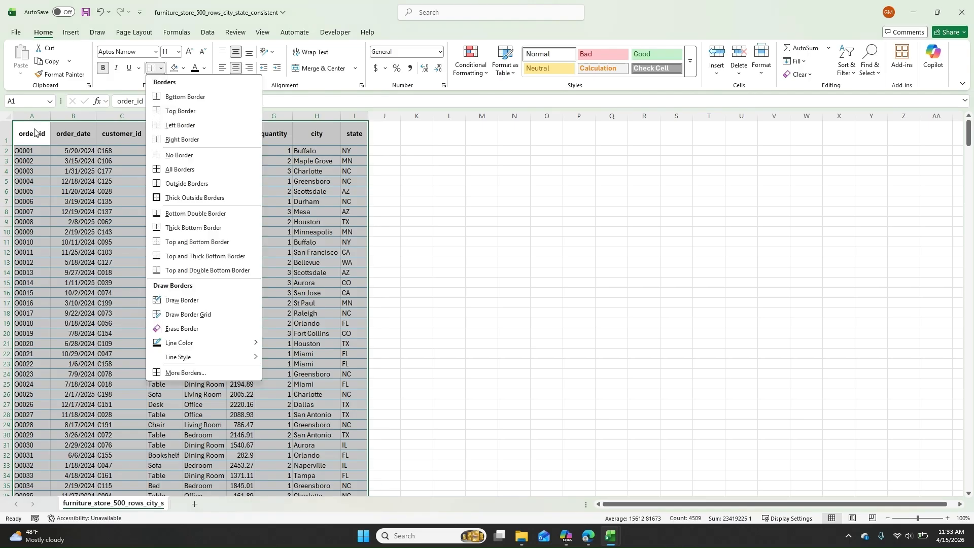
click(34, 131)
key(ctrl+shift+Right)
key(ctrl+b)
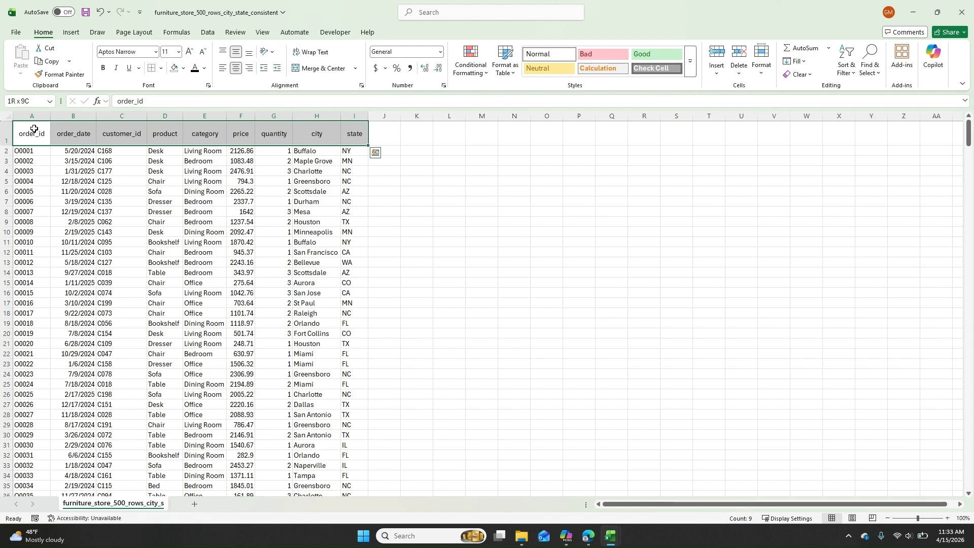
click(37, 222)
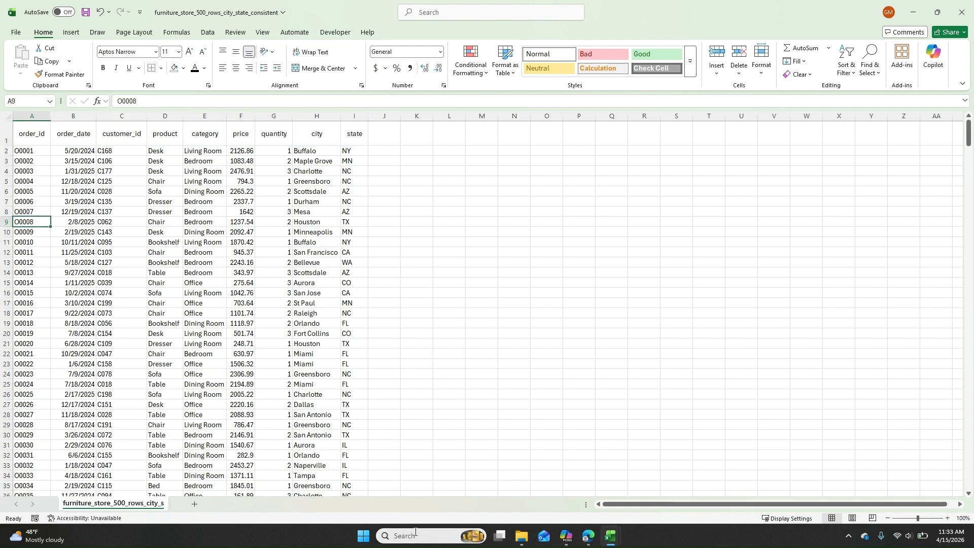
Run the edited Format macro on the cleared order data.
click(334, 33)
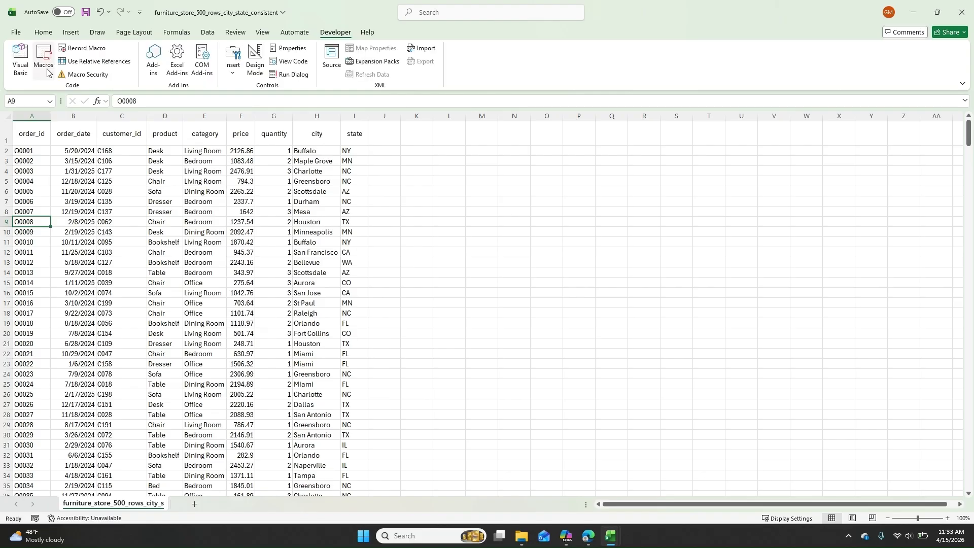
click(47, 72)
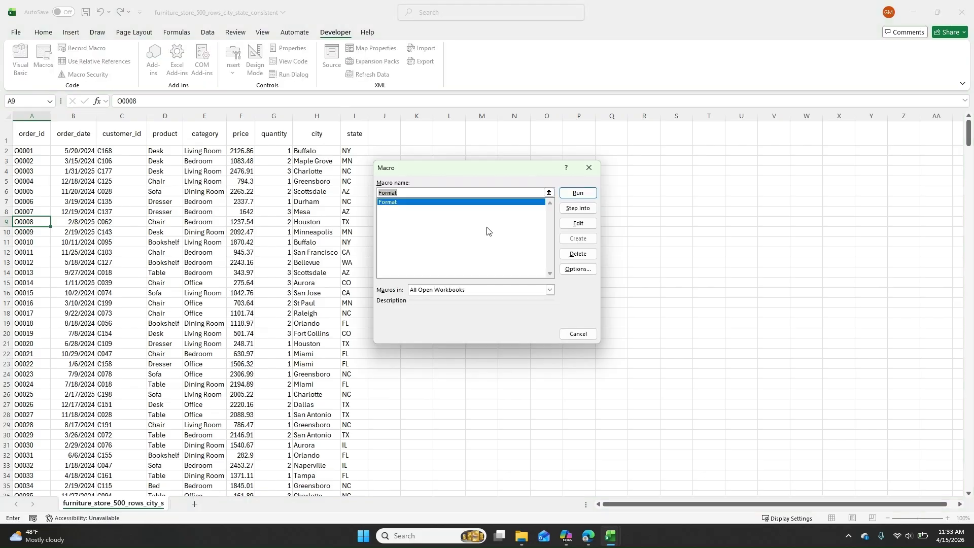
click(577, 194)
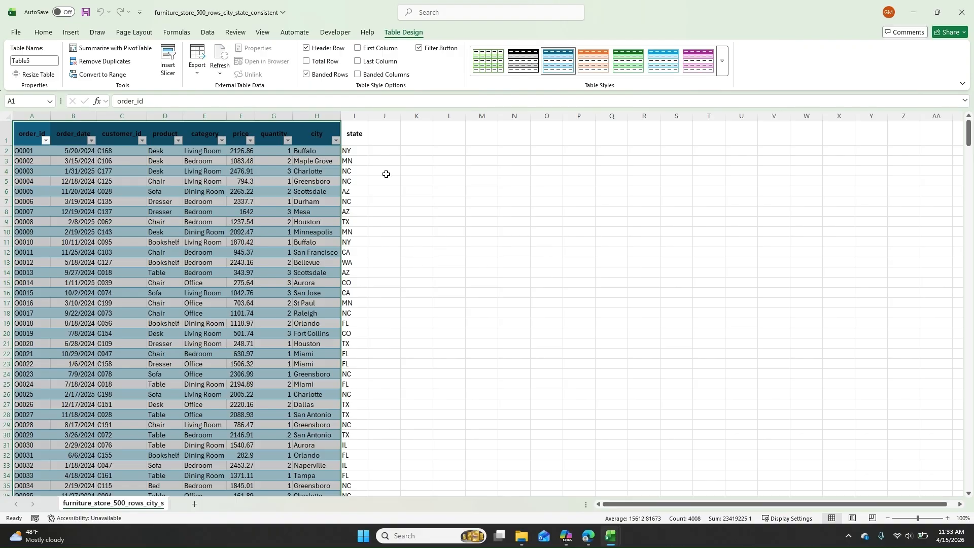
Reopen the Format macro's VBA code for editing.
click(336, 32)
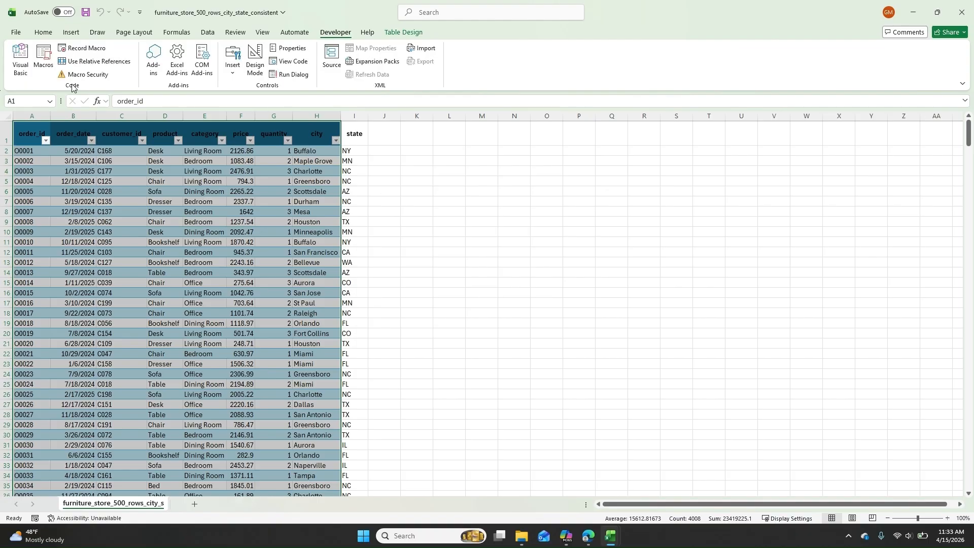
key(alt+F8)
click(582, 226)
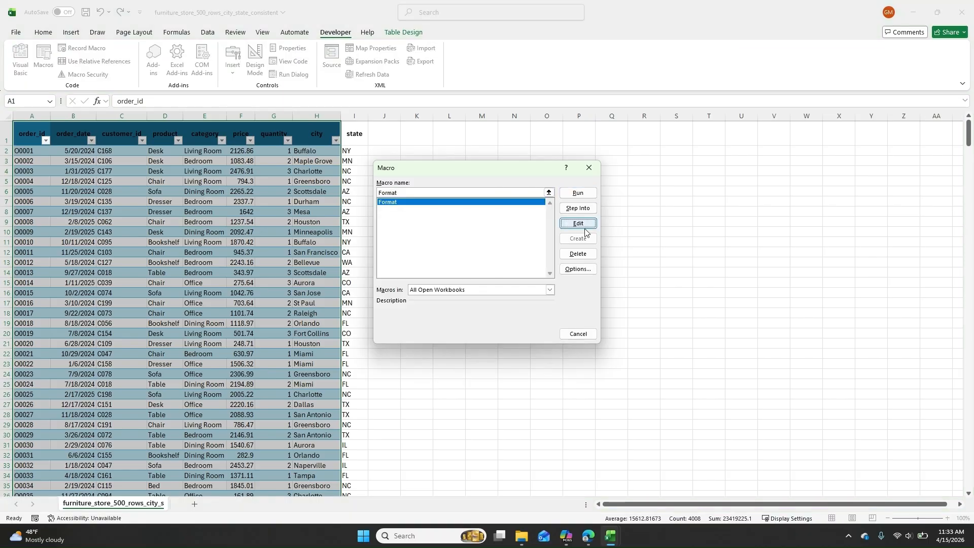